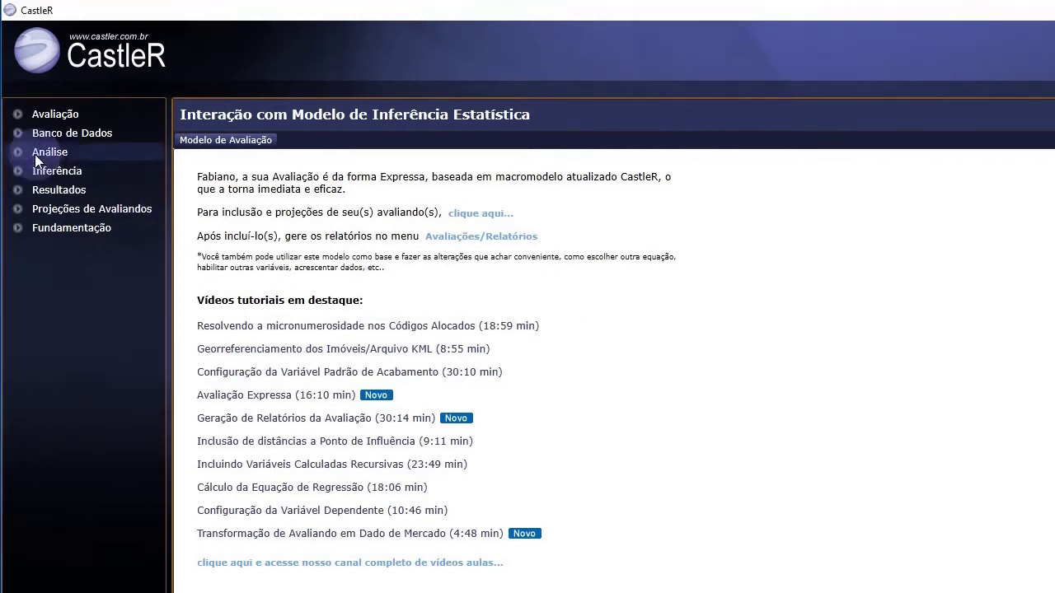
# Open the list of the apartment model's own recursive calculated variables (Próprias, Calculadas Recursivas).
pyautogui.click(18, 116)
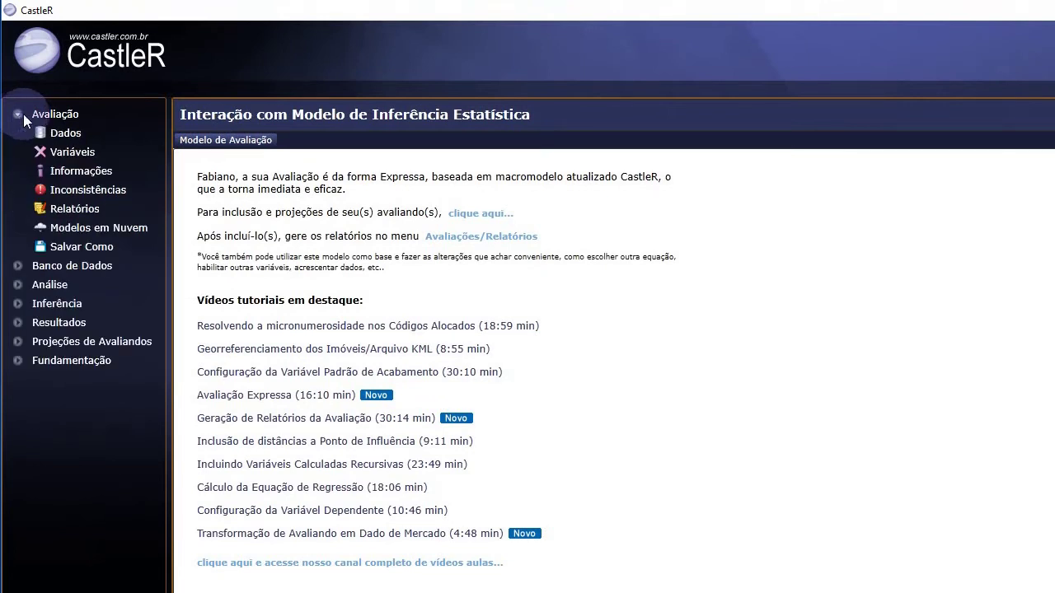
pyautogui.click(72, 153)
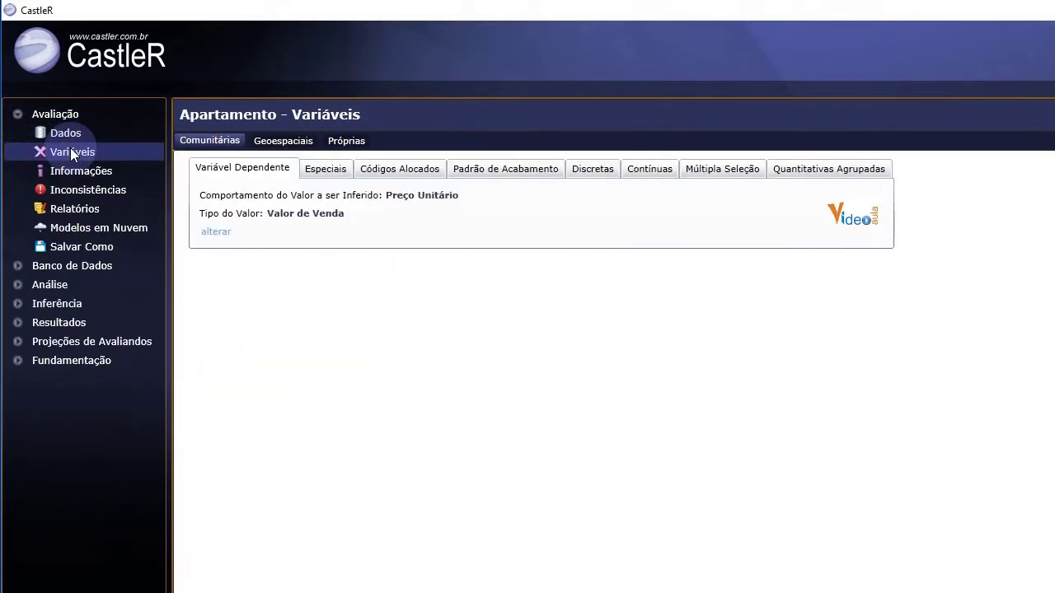
pyautogui.click(346, 142)
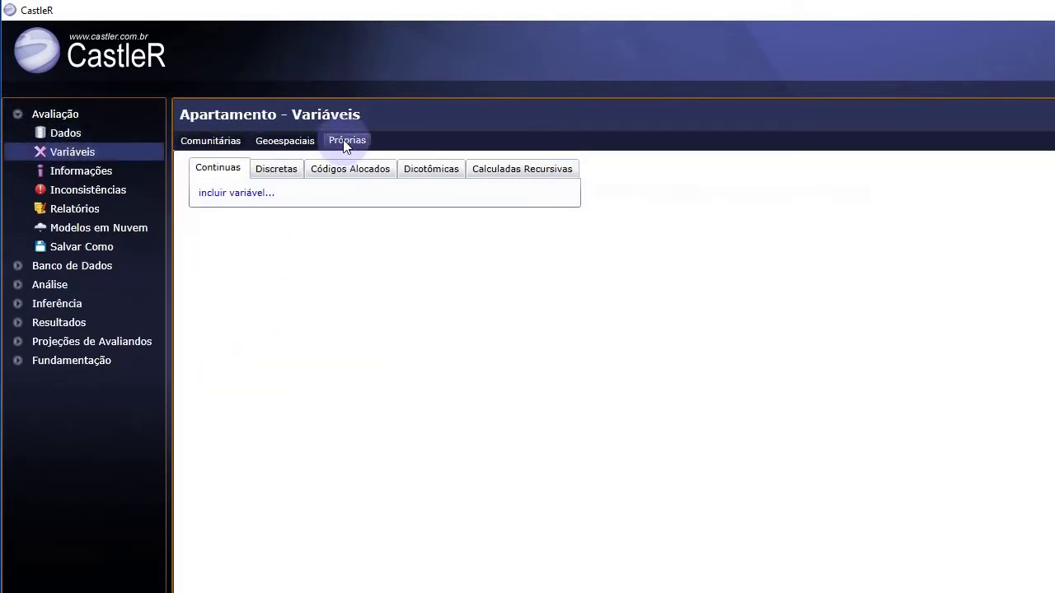
pyautogui.click(528, 169)
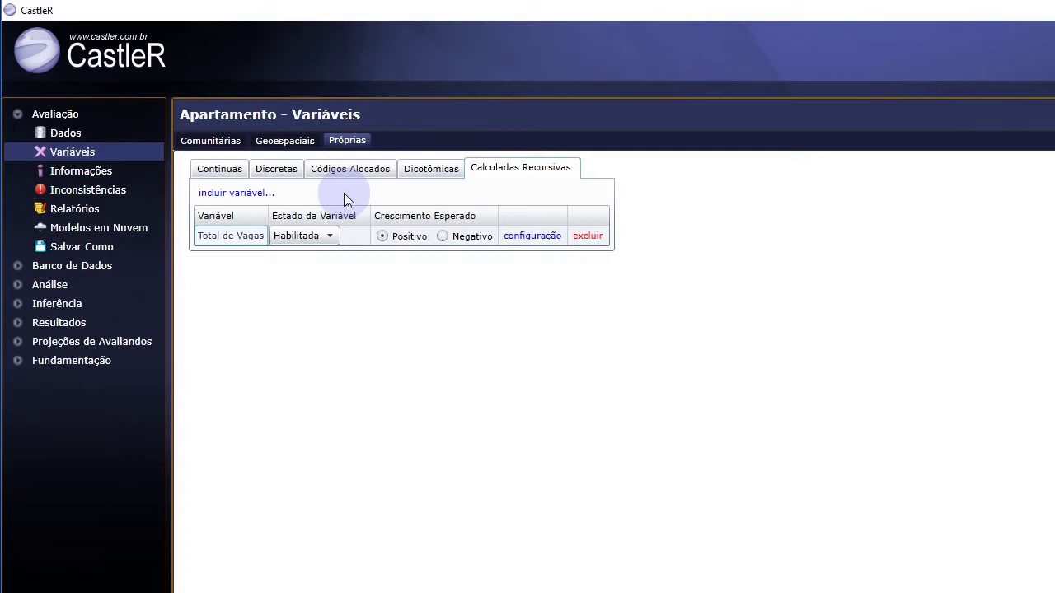
# Set the Elevador variable of the grouped quantitative Equipamentos do Condomínio to Desabilitada and apply the configuration.
pyautogui.click(228, 145)
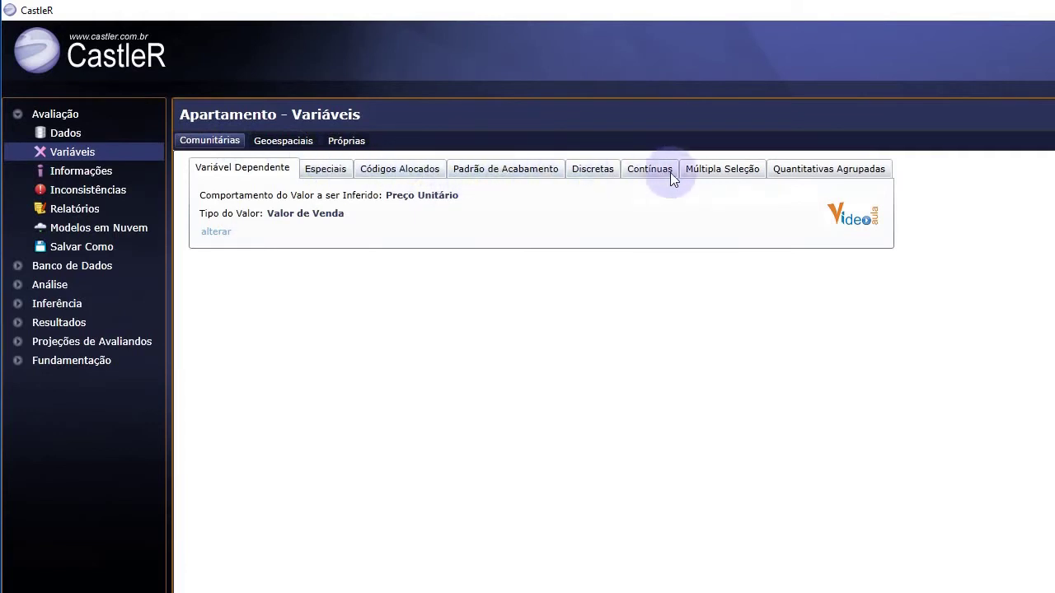
pyautogui.click(819, 175)
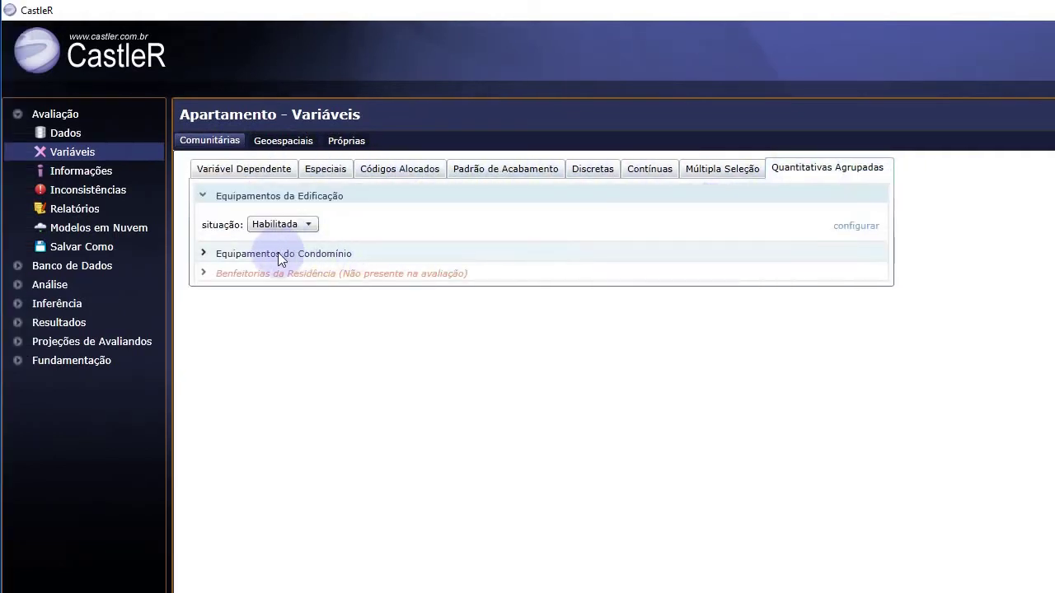
pyautogui.click(304, 253)
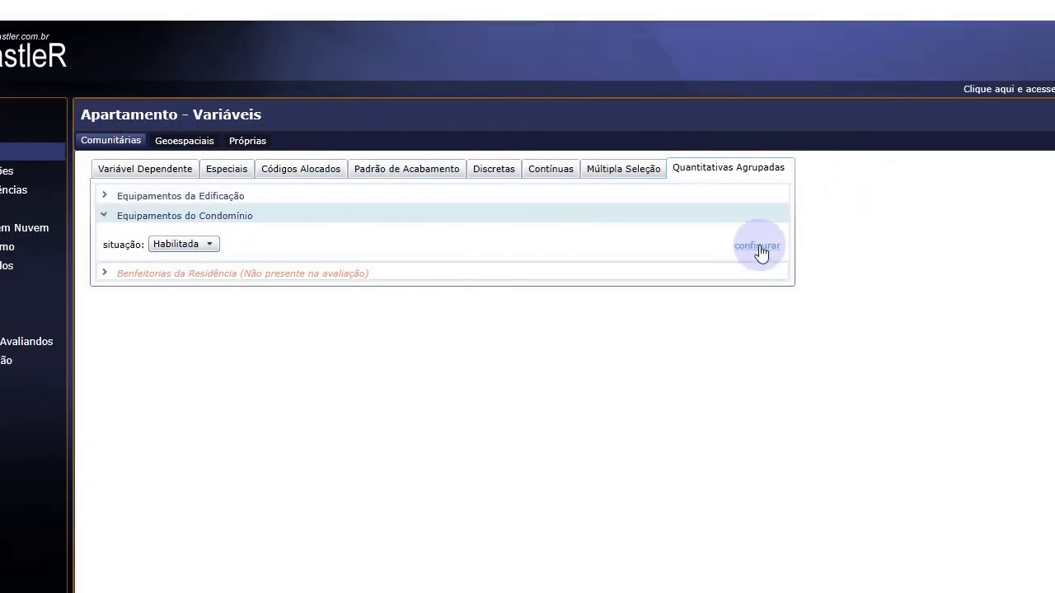
pyautogui.click(856, 246)
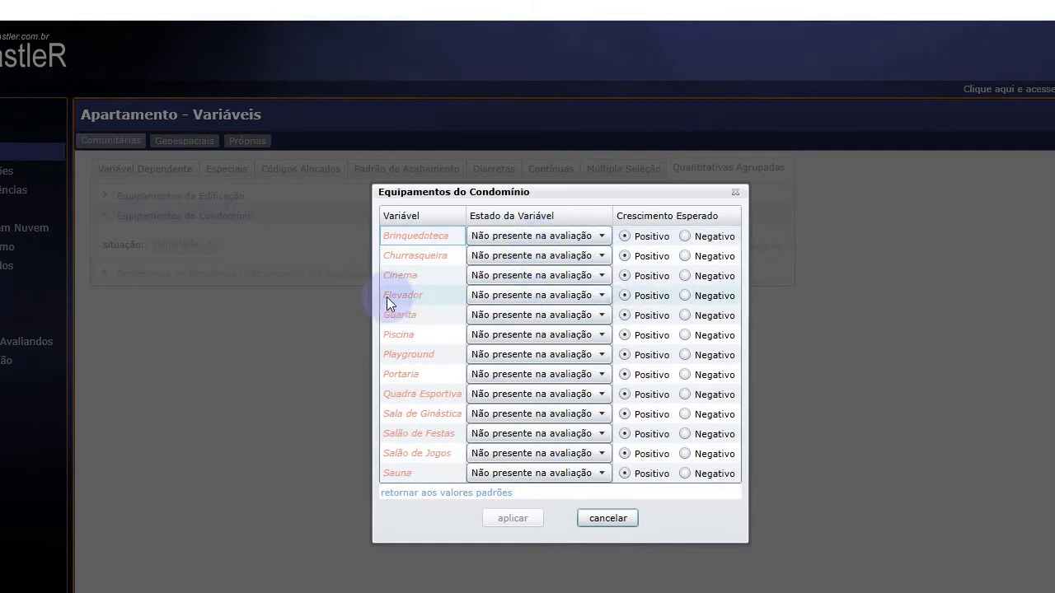
pyautogui.click(503, 297)
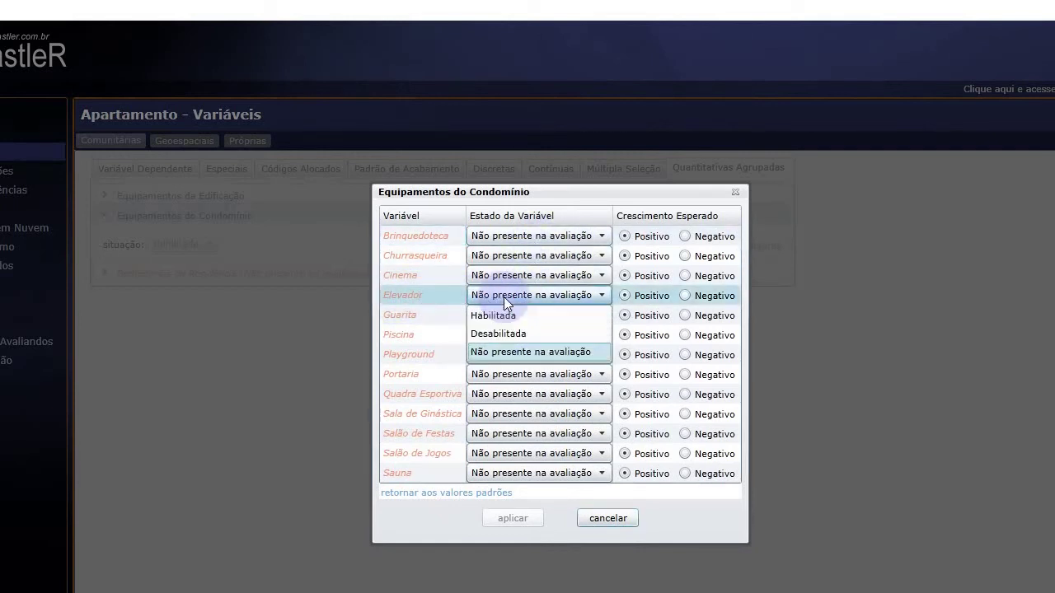
pyautogui.click(503, 335)
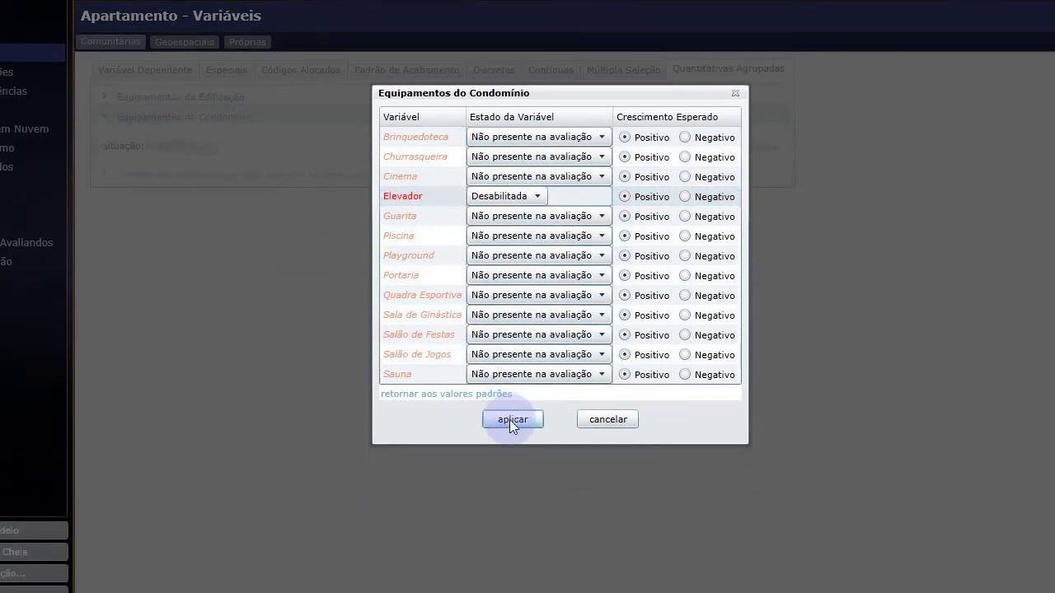
pyautogui.click(509, 419)
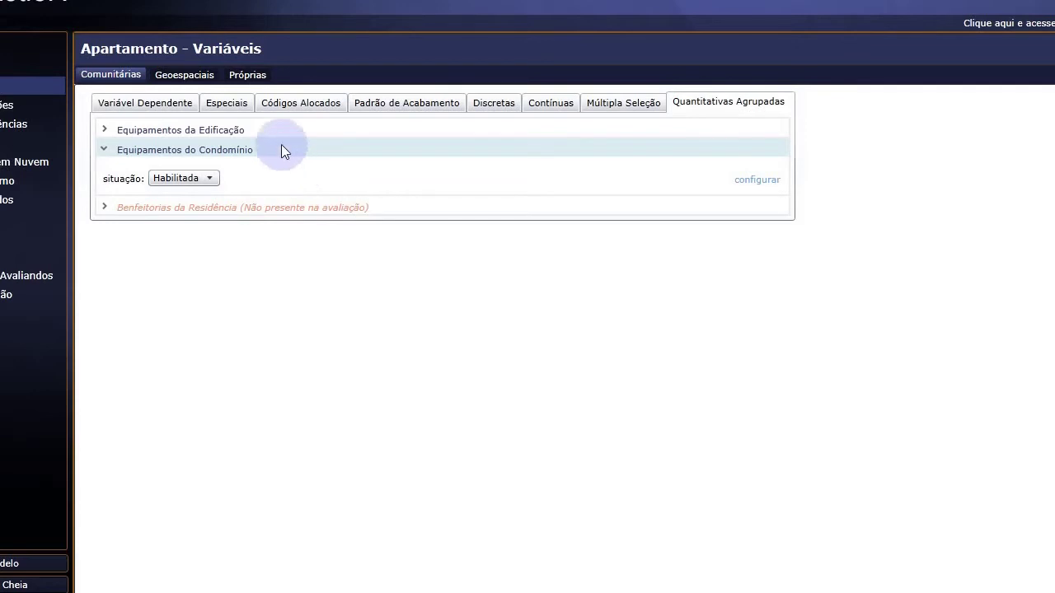
# Start a new own recursive calculated variable and name it "Existe Elevador".
pyautogui.click(248, 74)
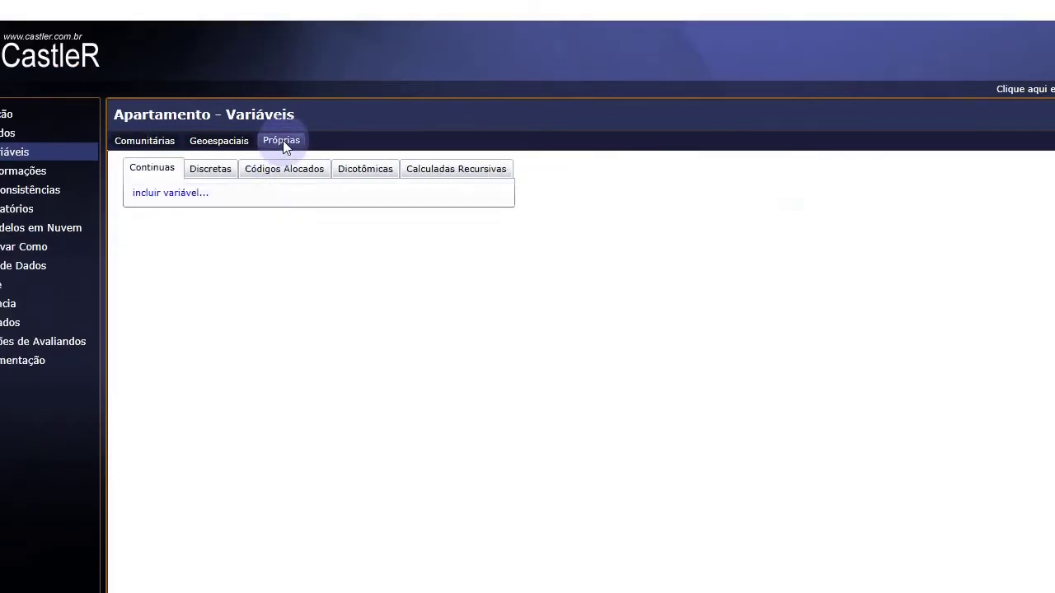
pyautogui.click(449, 171)
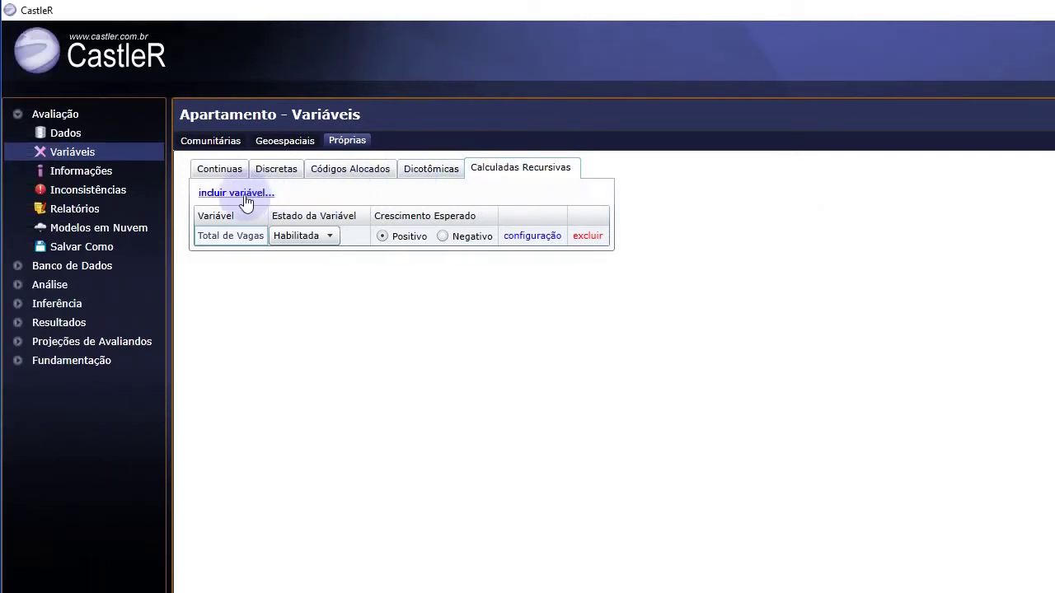
pyautogui.click(237, 194)
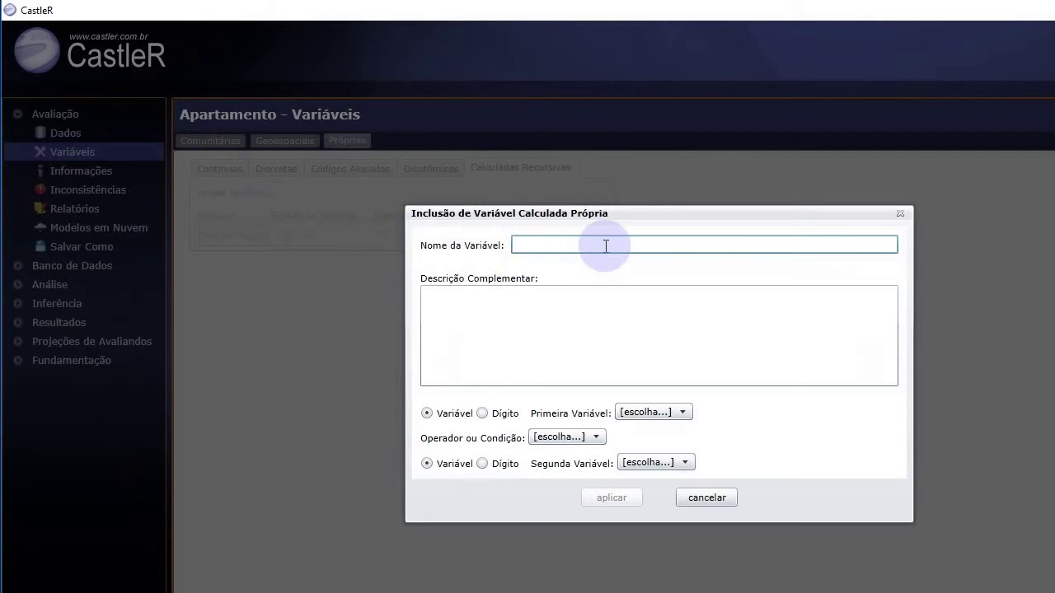
pyautogui.write('Existe Elevador')
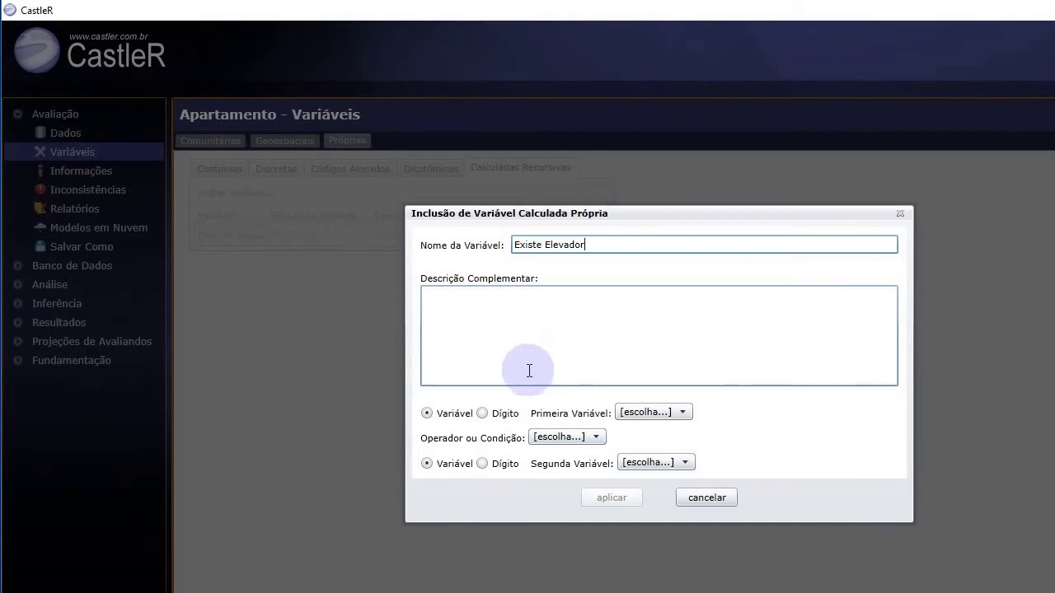
# Examine the operand types, the available first variables and the operators or conditions offered for the calculated variable.
pyautogui.click(483, 413)
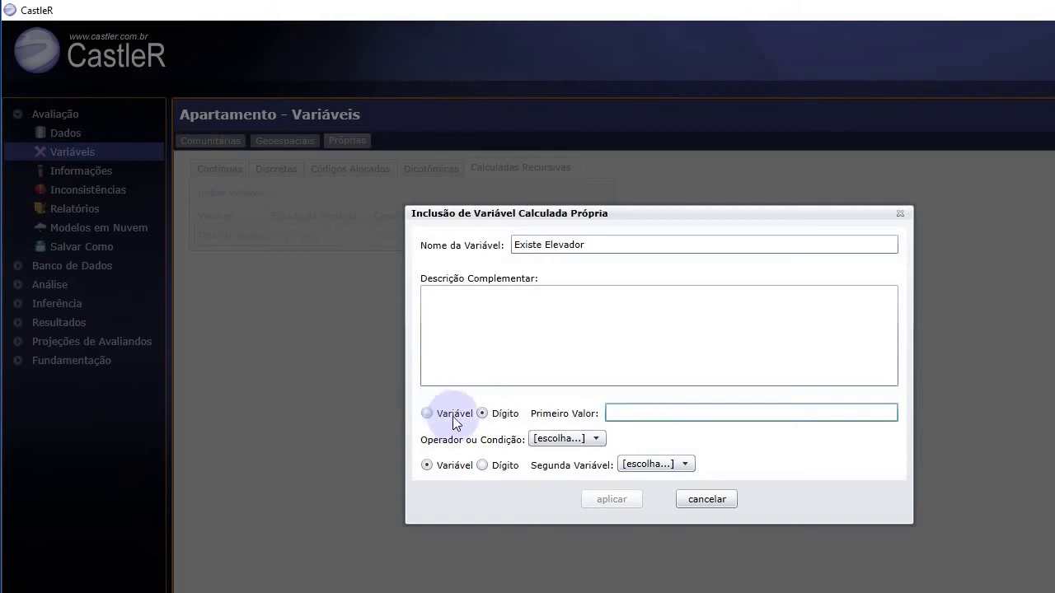
pyautogui.click(427, 413)
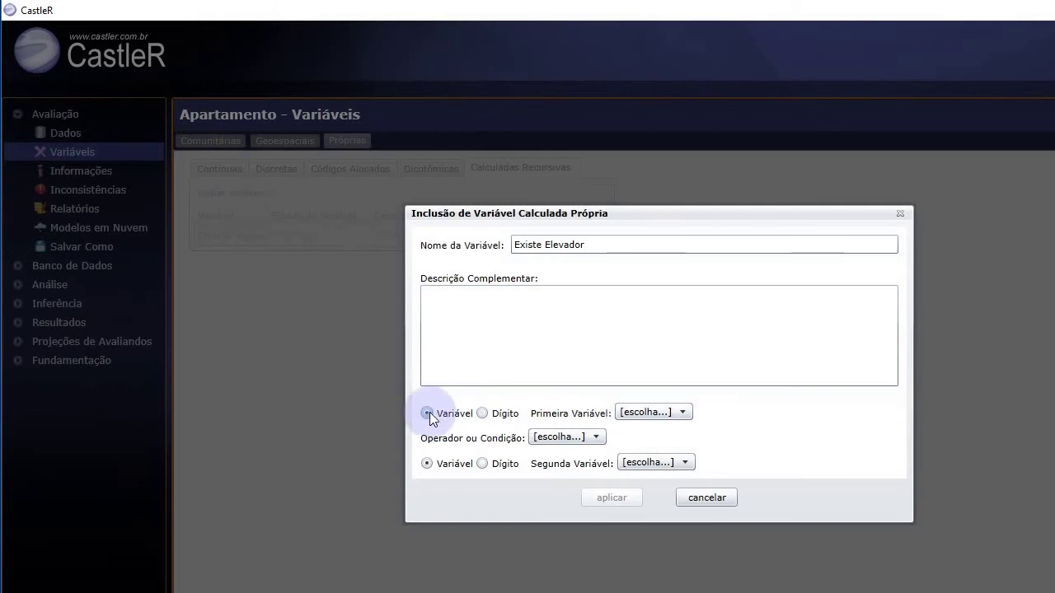
pyautogui.click(689, 411)
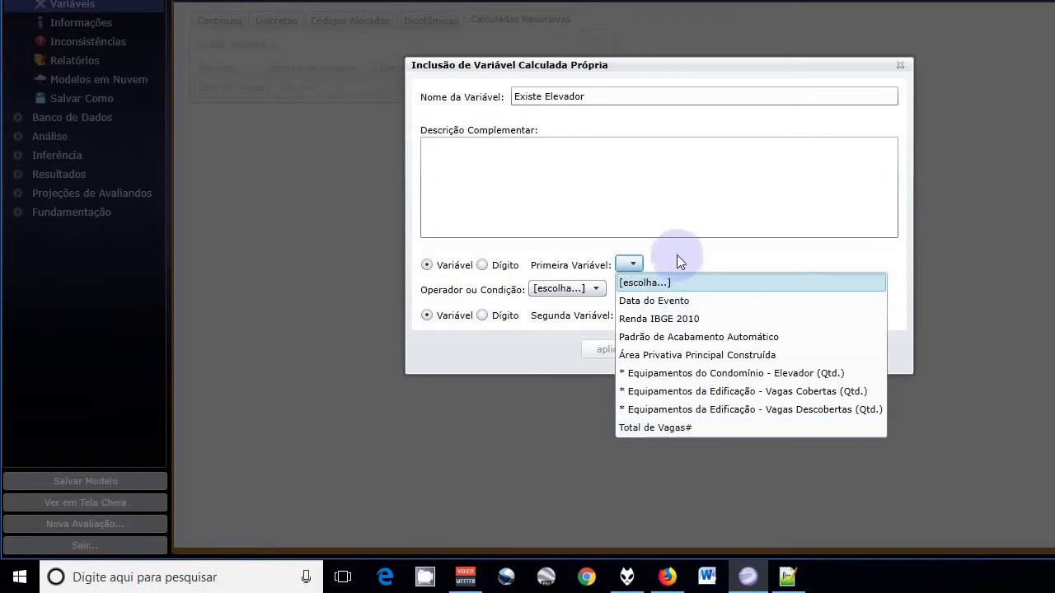
pyautogui.click(628, 282)
pyautogui.click(600, 288)
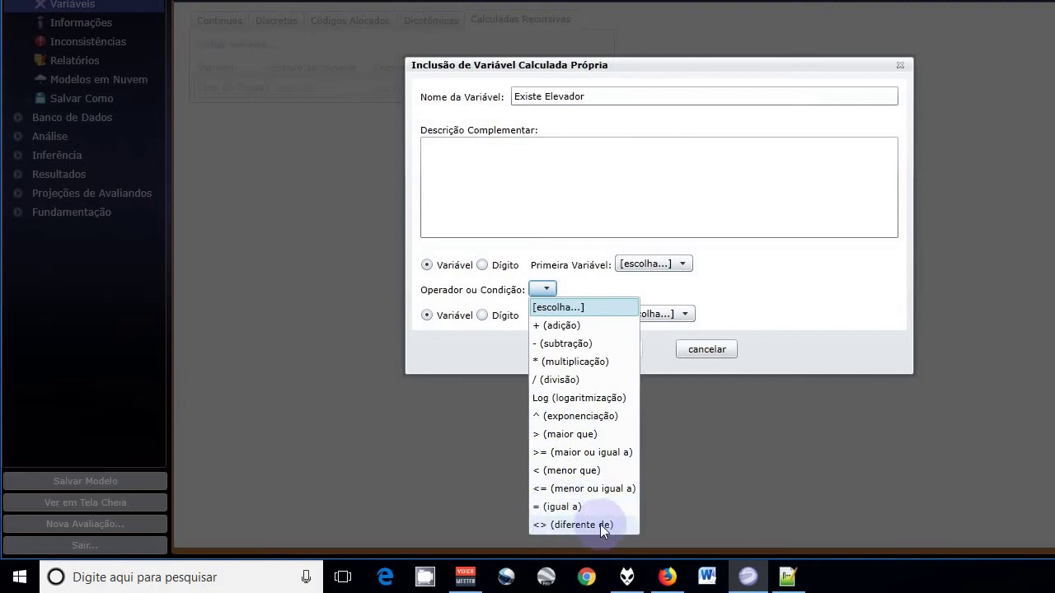
pyautogui.click(701, 282)
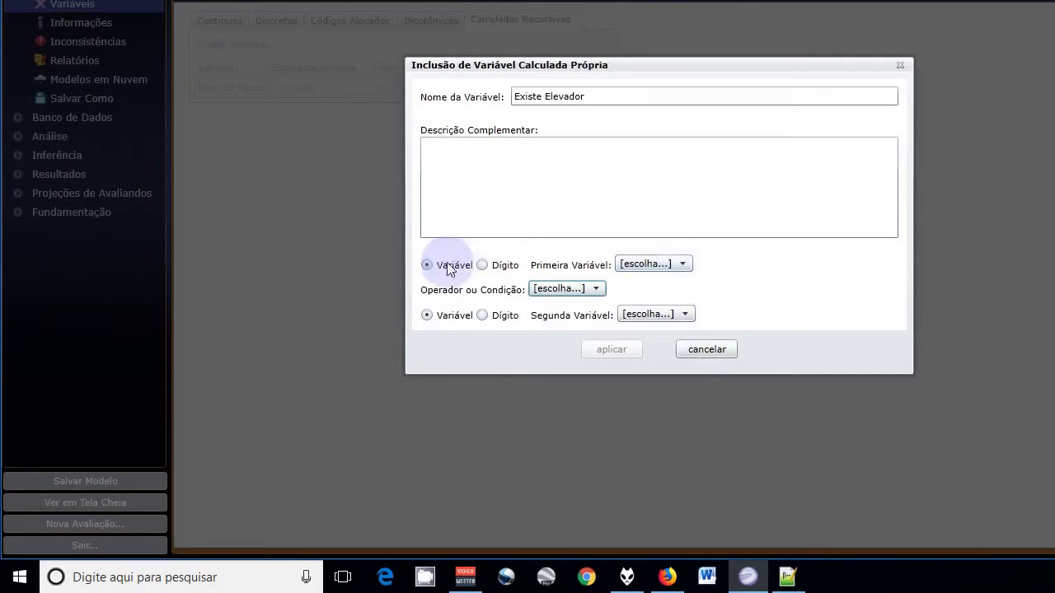
# Set the first variable to "Equipamentos do Condomínio - Elevador (Qtd.)" and the condition to "> (maior que)".
pyautogui.click(646, 266)
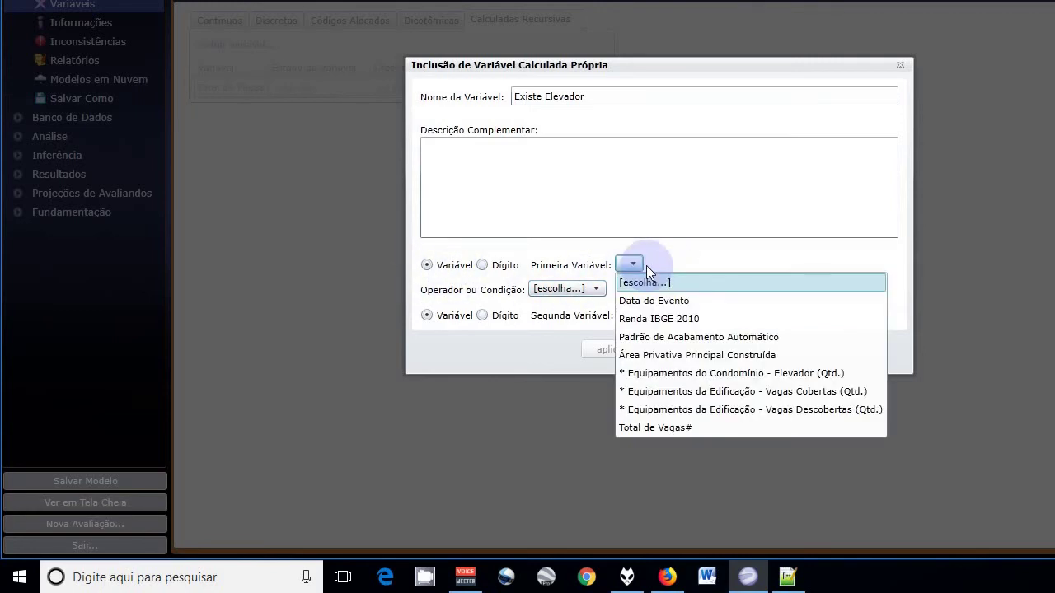
pyautogui.click(711, 375)
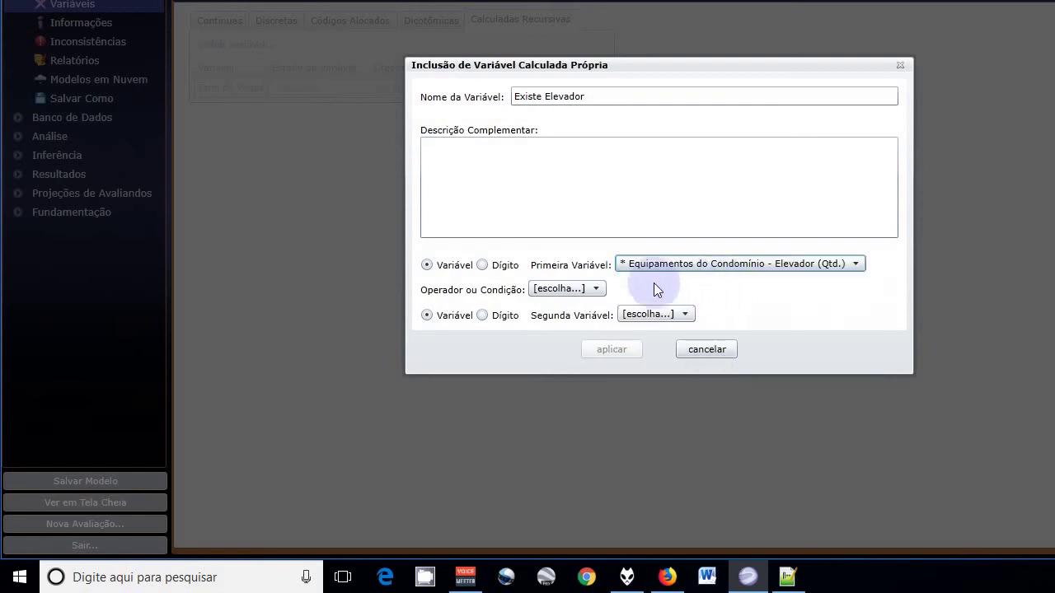
pyautogui.click(598, 291)
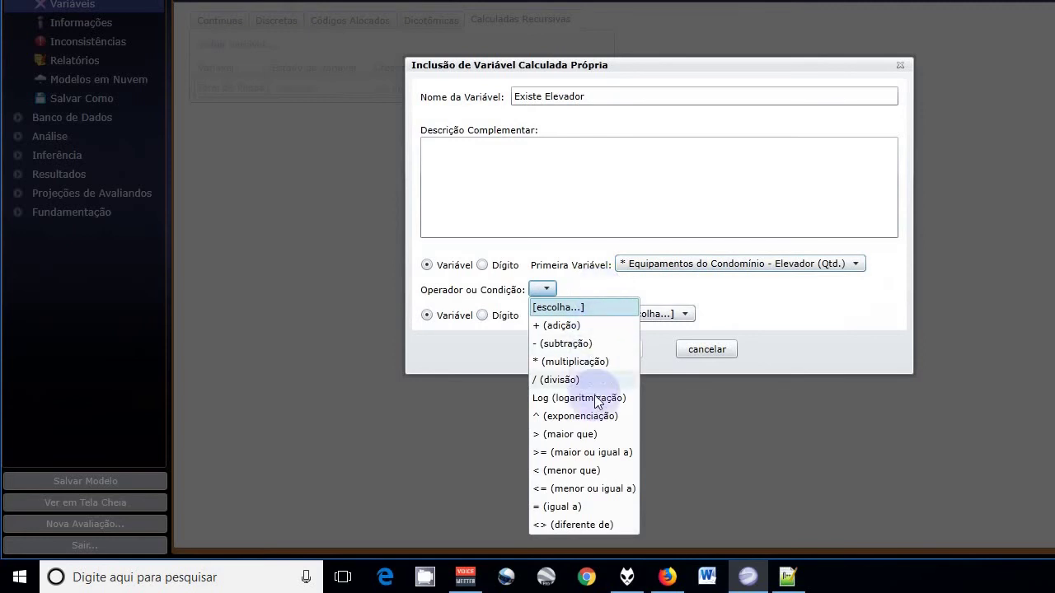
pyautogui.click(569, 434)
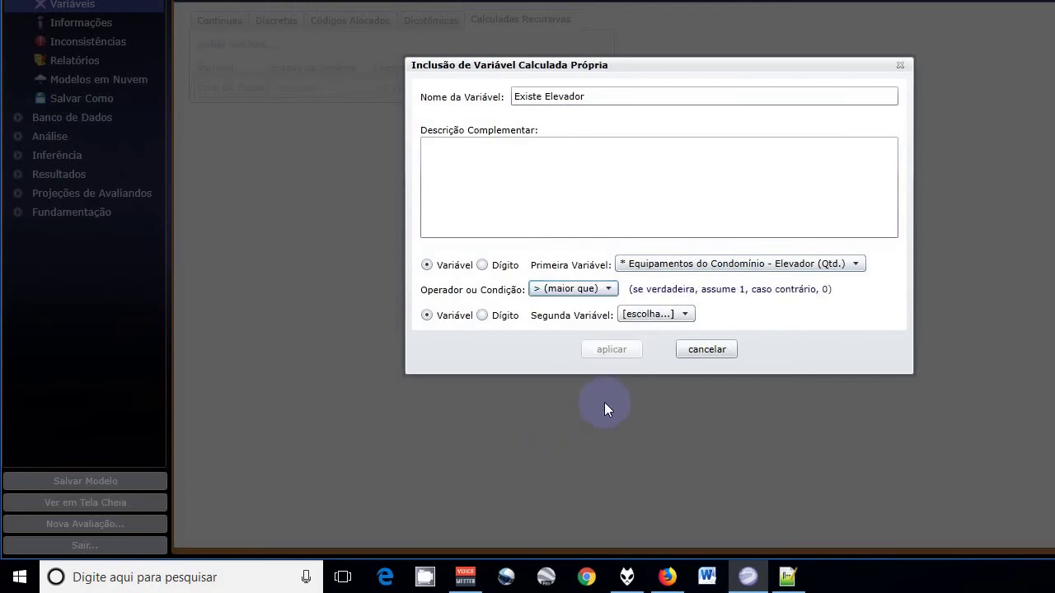
# Make the second operand a digit with the value 0 and apply the new calculated variable.
pyautogui.click(483, 316)
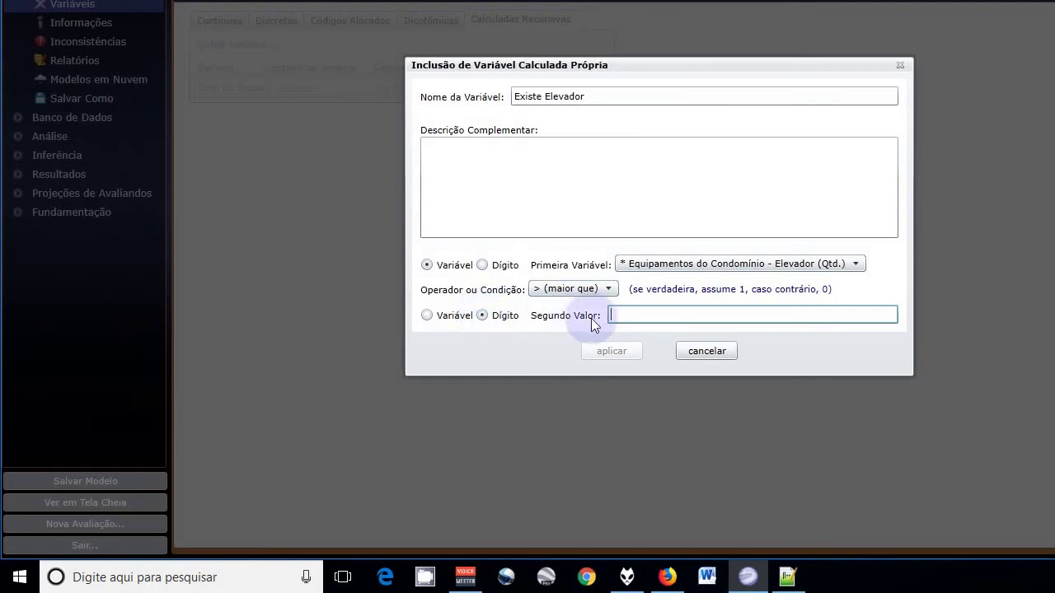
pyautogui.click(622, 316)
pyautogui.write('0')
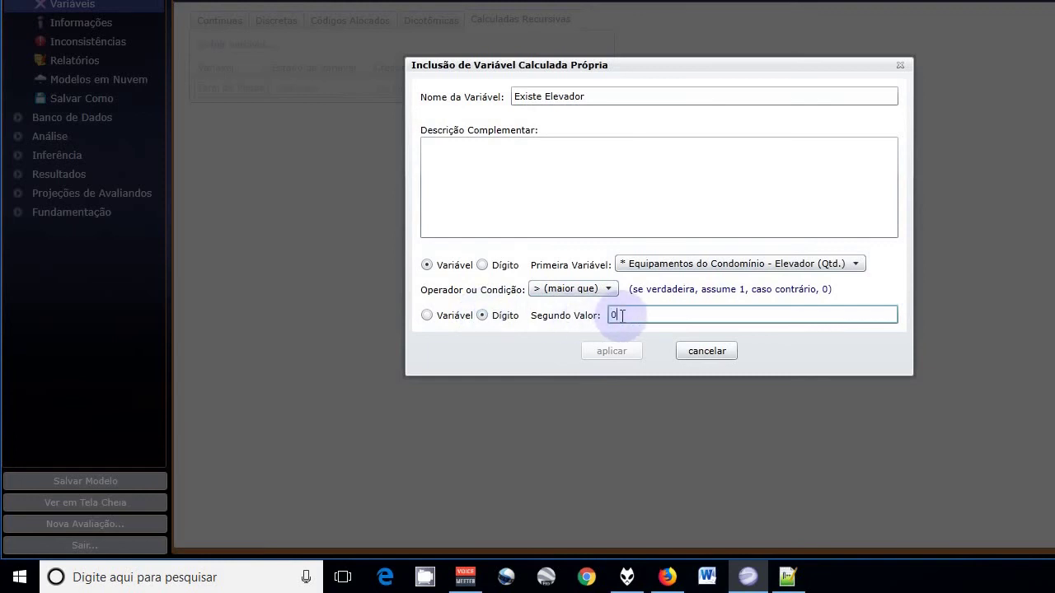
pyautogui.click(644, 216)
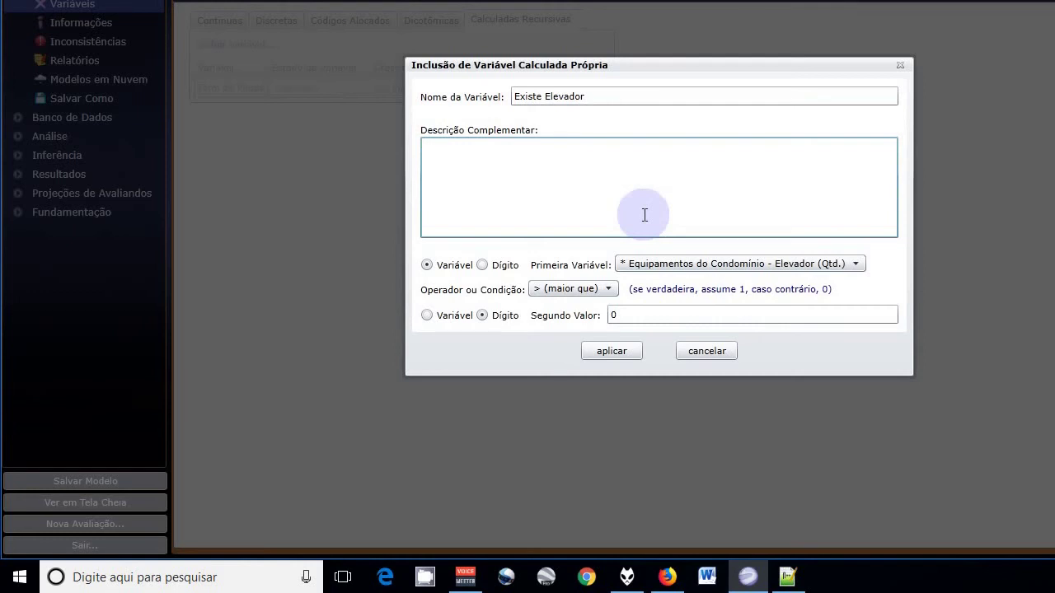
pyautogui.click(611, 353)
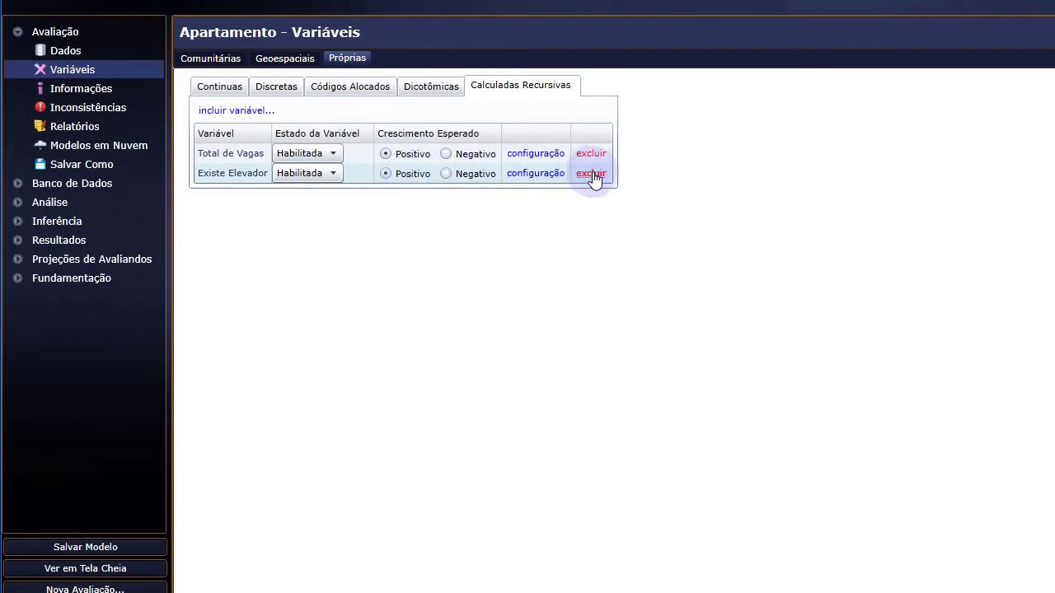
# Review the configuration of the Existe Elevador variable without editing it, and decline its deletion.
pyautogui.click(535, 174)
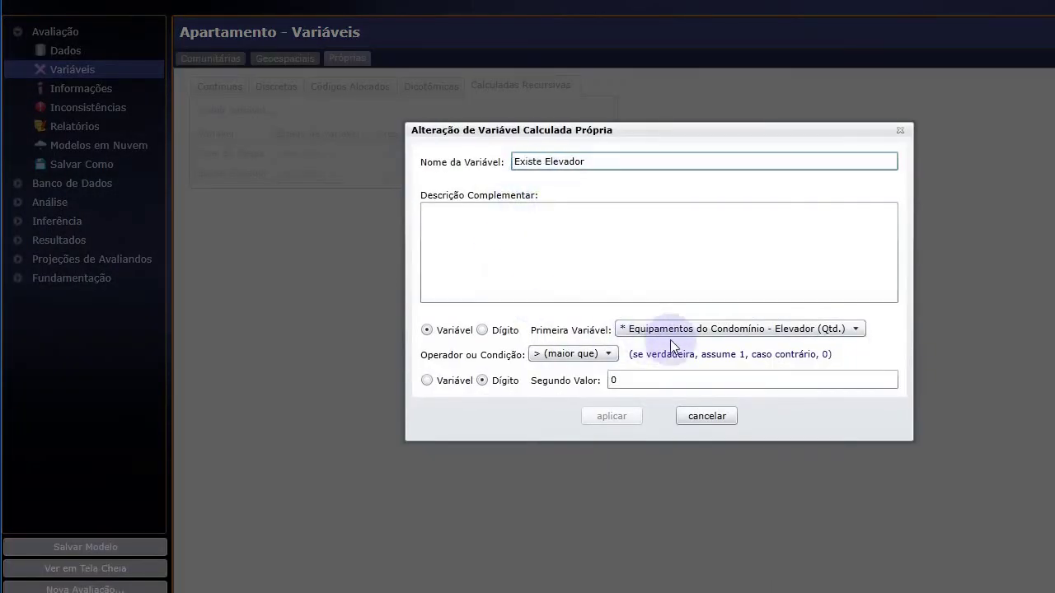
pyautogui.click(707, 417)
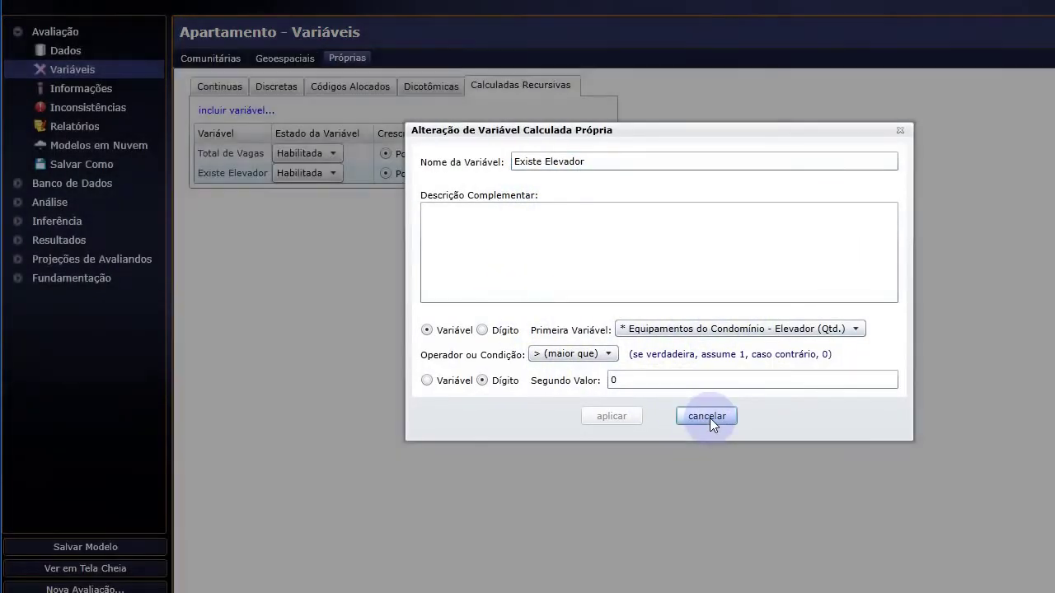
pyautogui.click(600, 176)
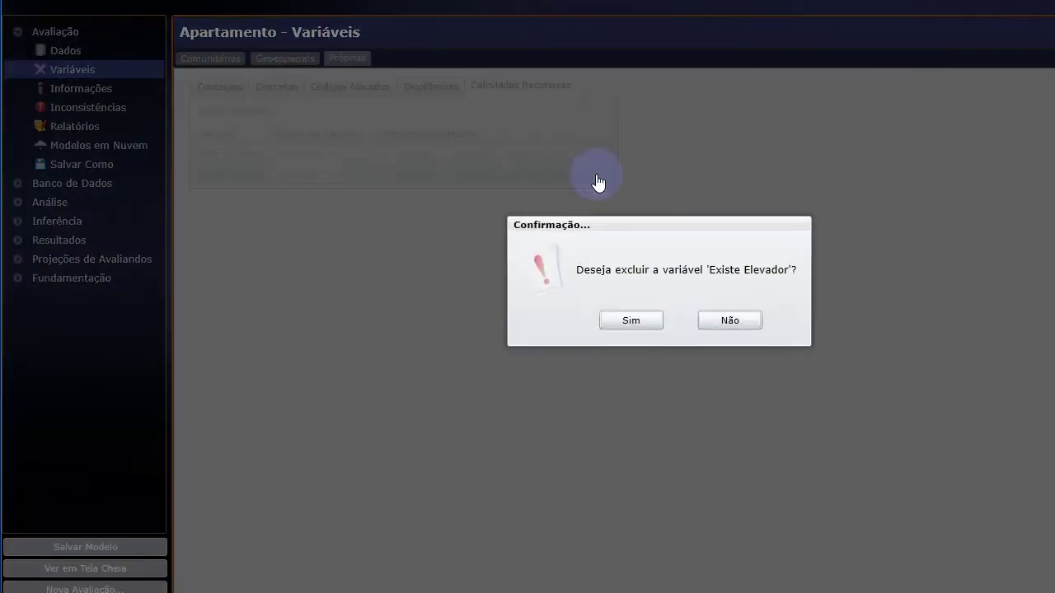
pyautogui.click(725, 319)
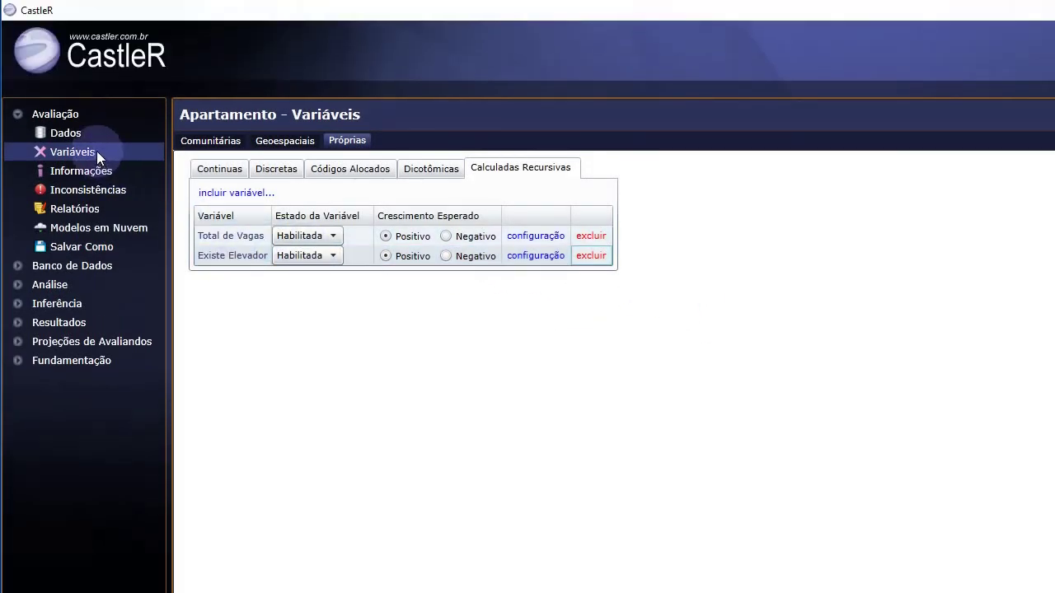
# Inspect the Existe Elevador values alongside the elevator quantities in the model's data listing.
pyautogui.click(71, 133)
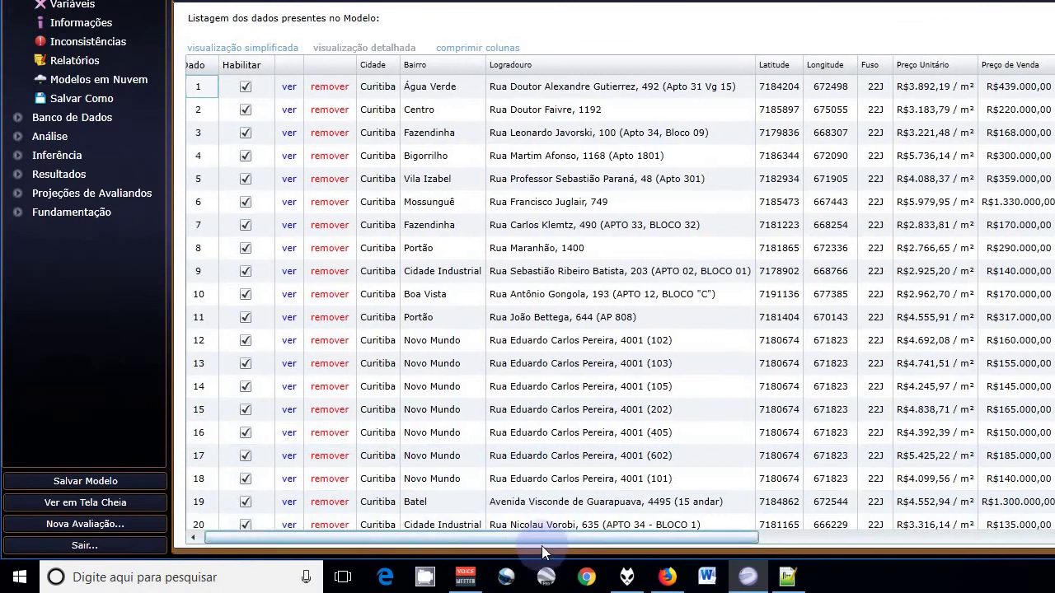
pyautogui.moveTo(542, 546); pyautogui.dragTo(1022, 565)
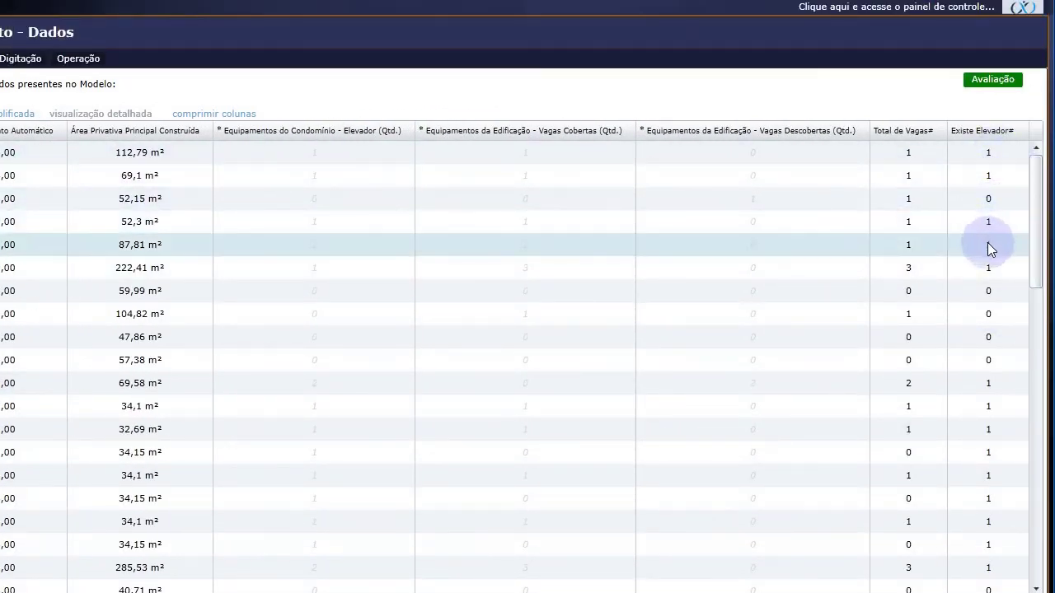
pyautogui.moveTo(1039, 272); pyautogui.dragTo(1037, 369)
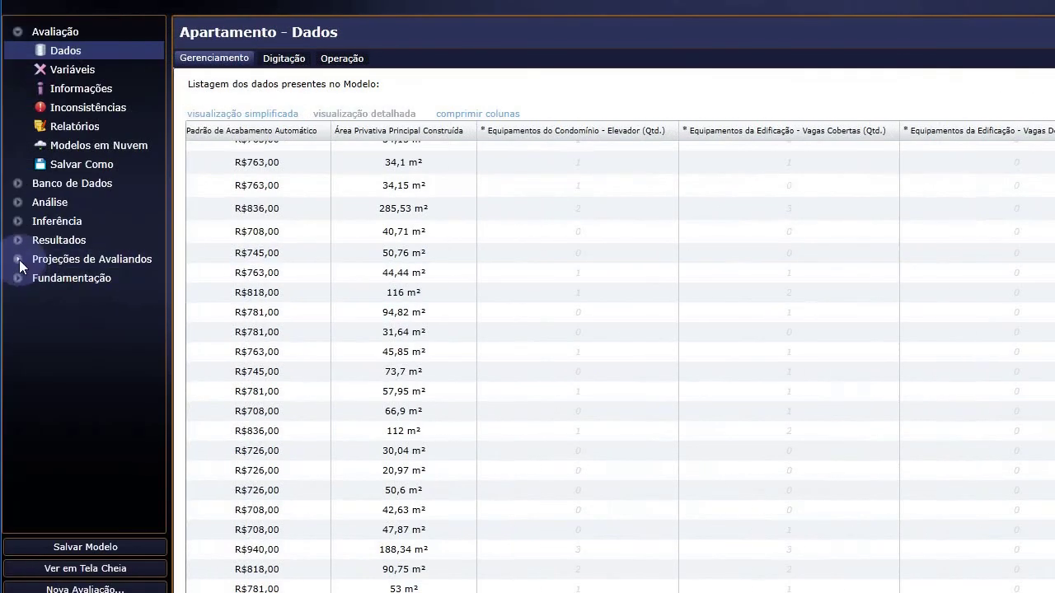
# Check the appraised property's elevator quantity and Existe Elevador value in the appraisal projections.
pyautogui.click(22, 262)
pyautogui.click(61, 278)
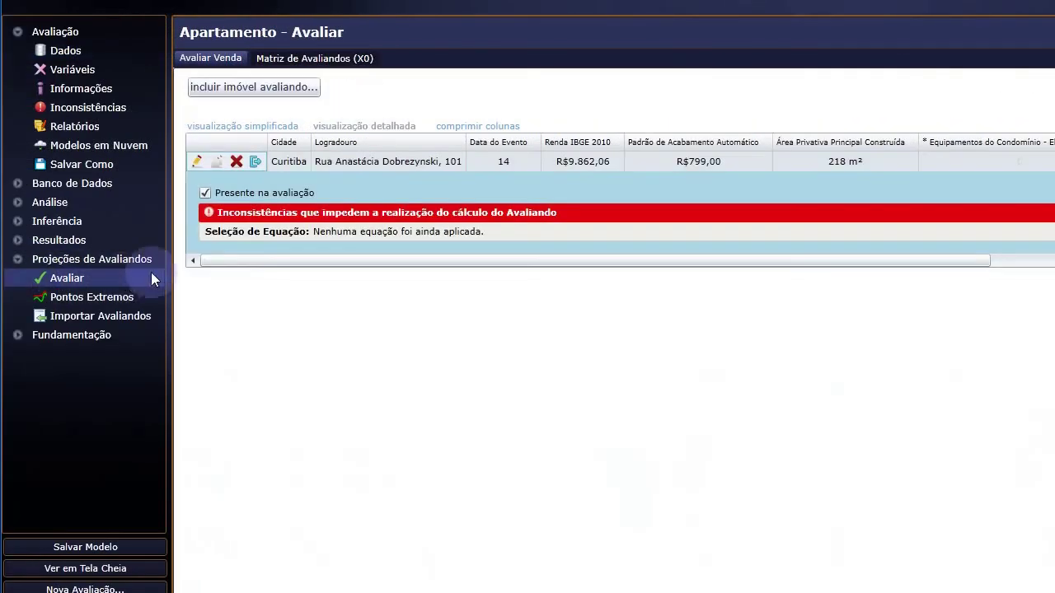
pyautogui.moveTo(384, 260); pyautogui.dragTo(888, 272)
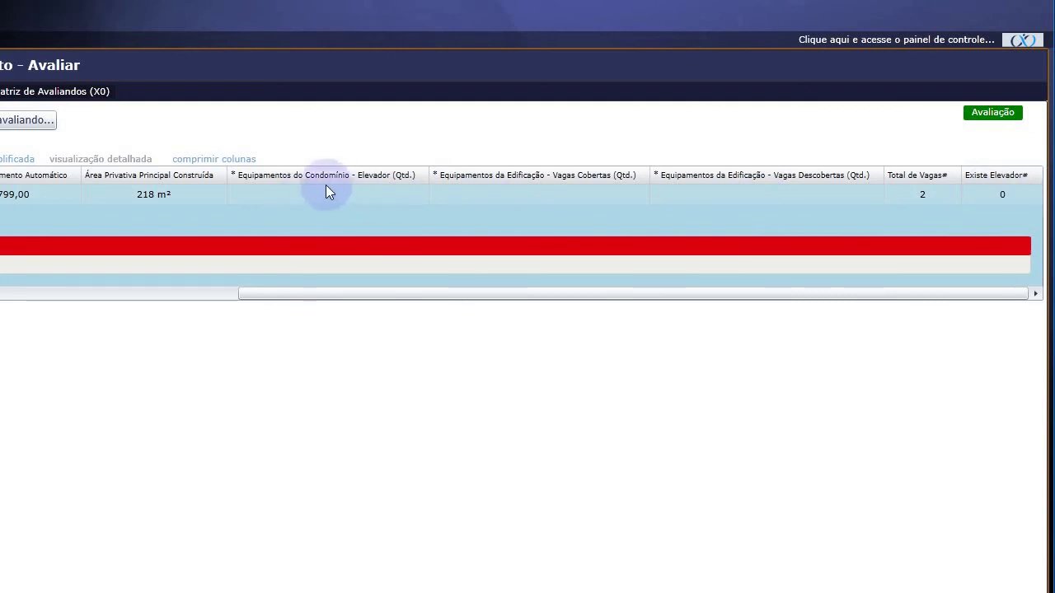
pyautogui.moveTo(328, 296); pyautogui.dragTo(15, 297)
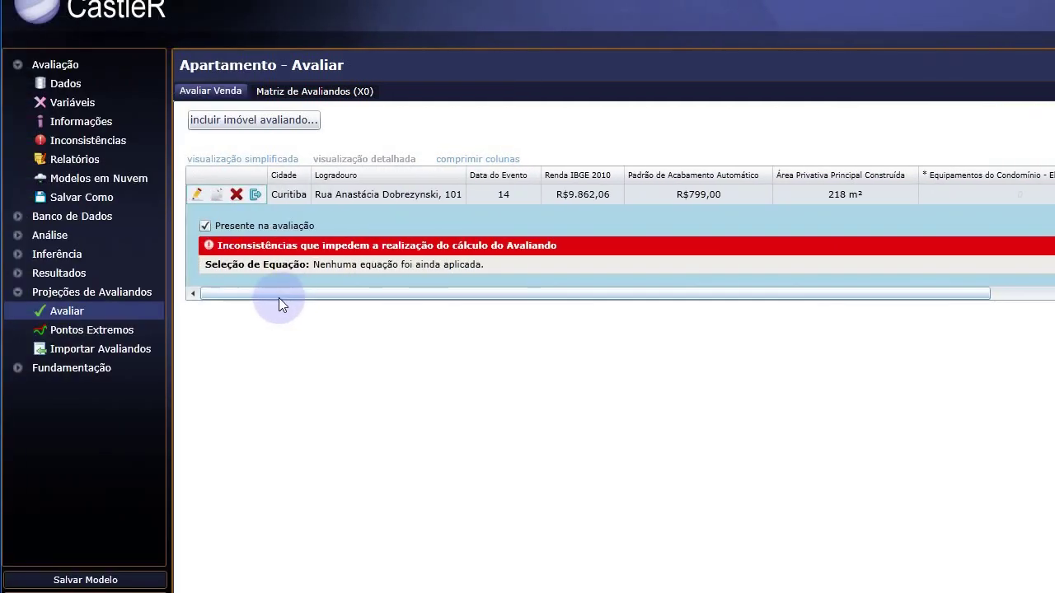